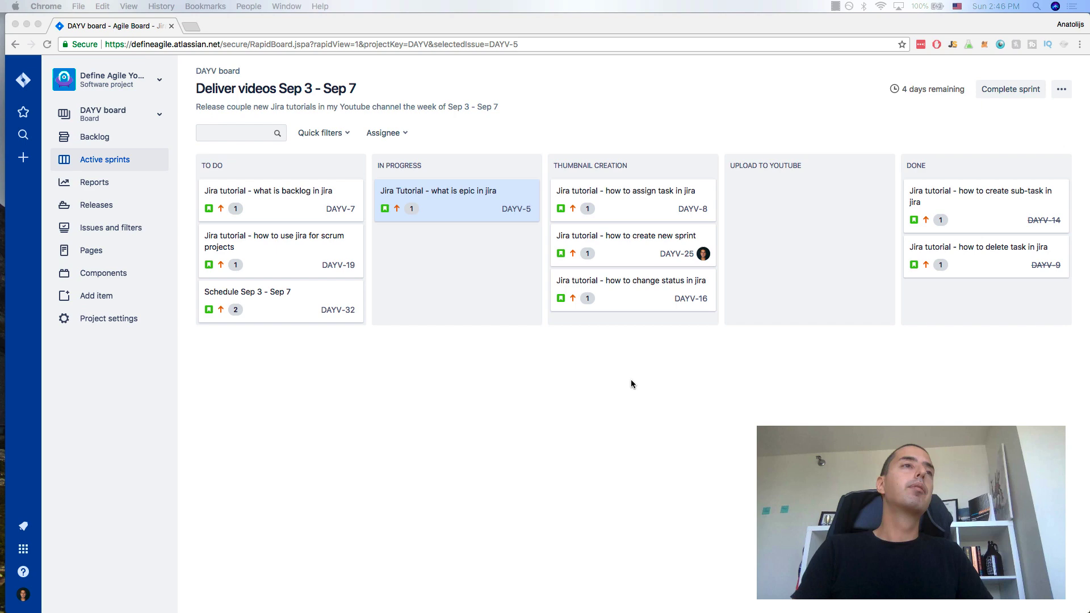
Start a new issue and set its type to Epic
click(25, 158)
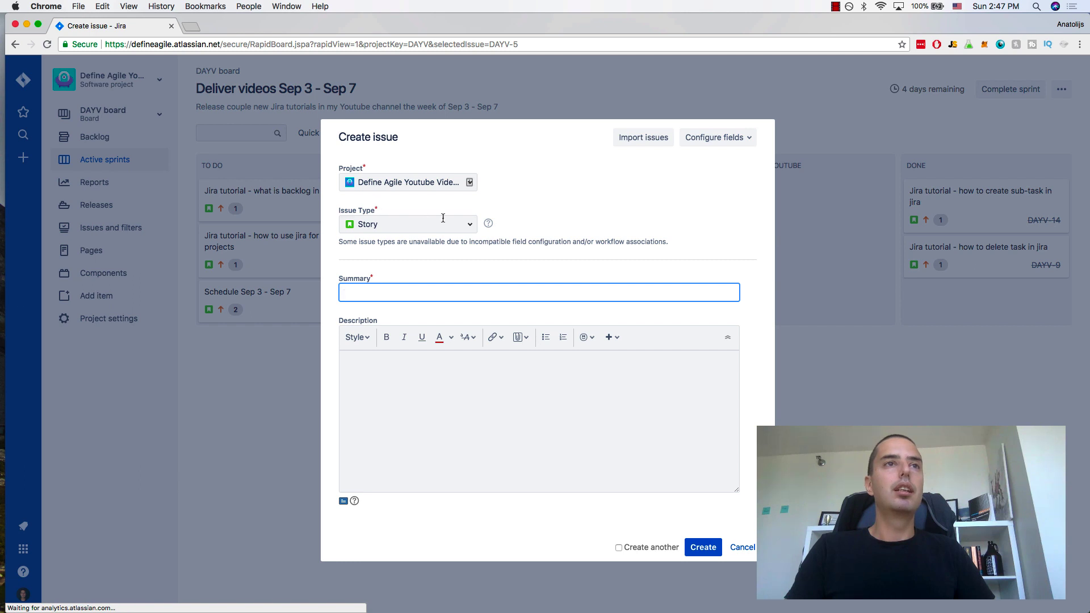
click(459, 219)
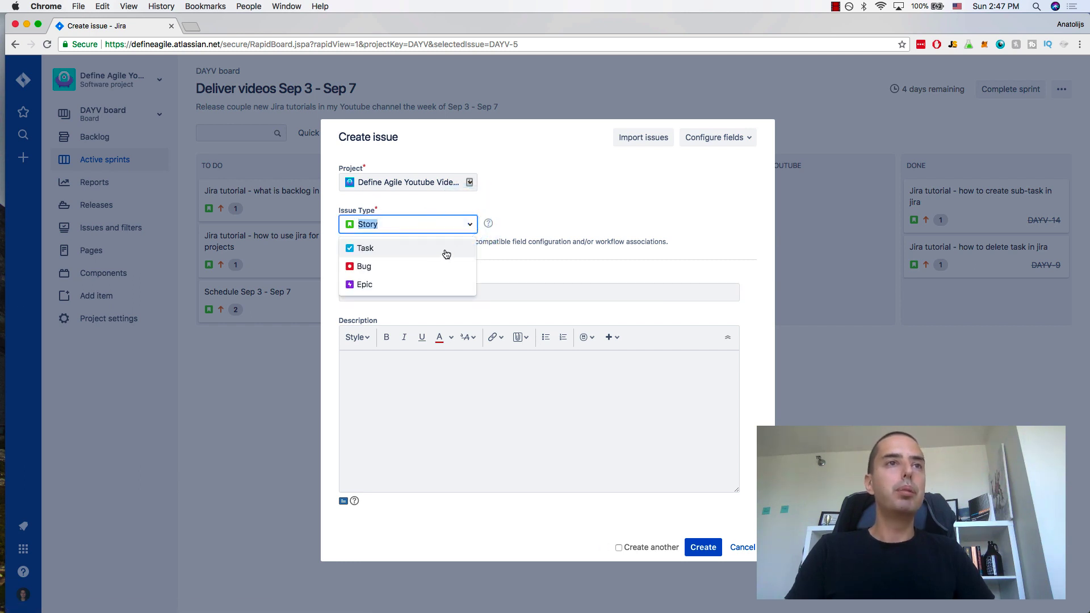
click(435, 281)
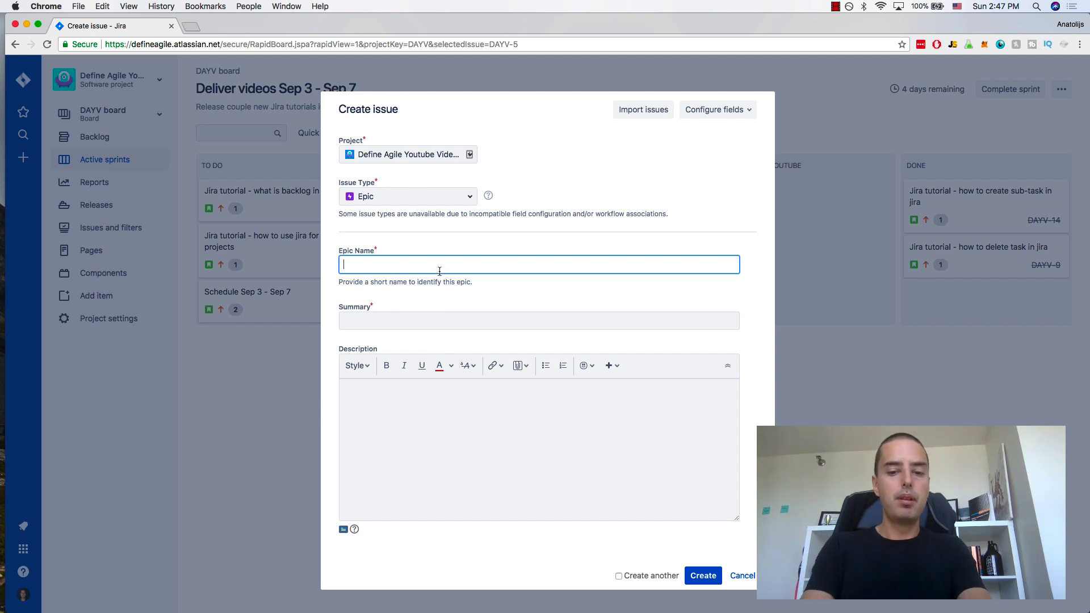
text(Tutorial)
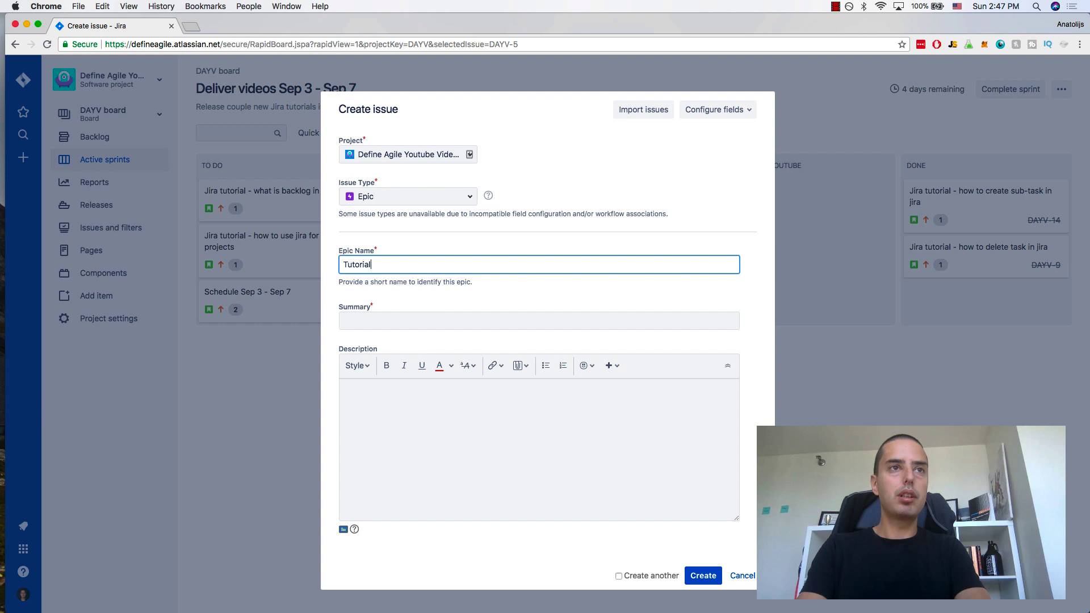
text(s Related to Task Mana)
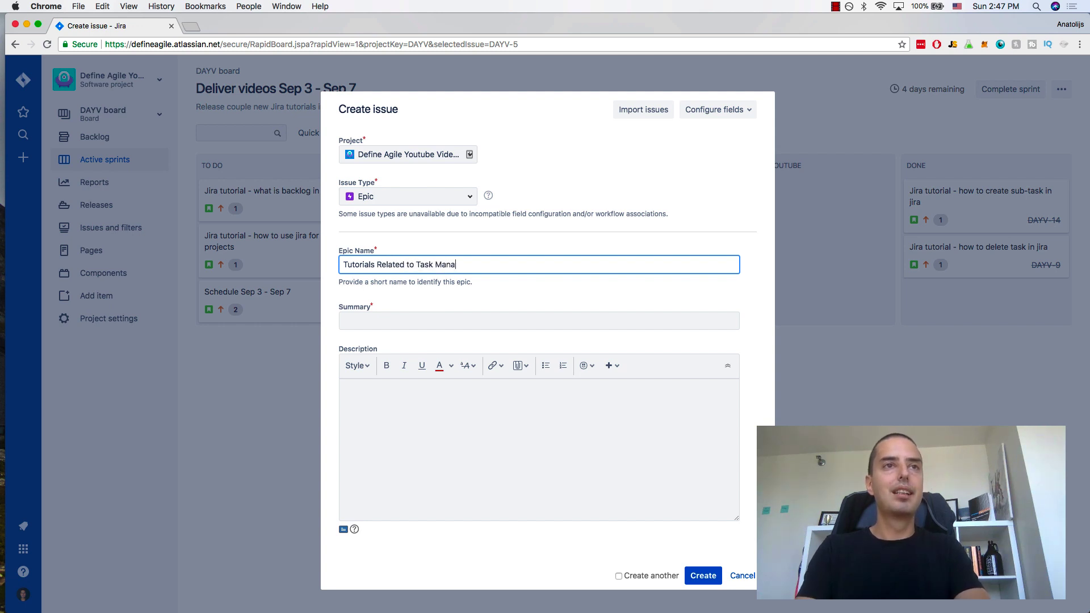
text(gement)
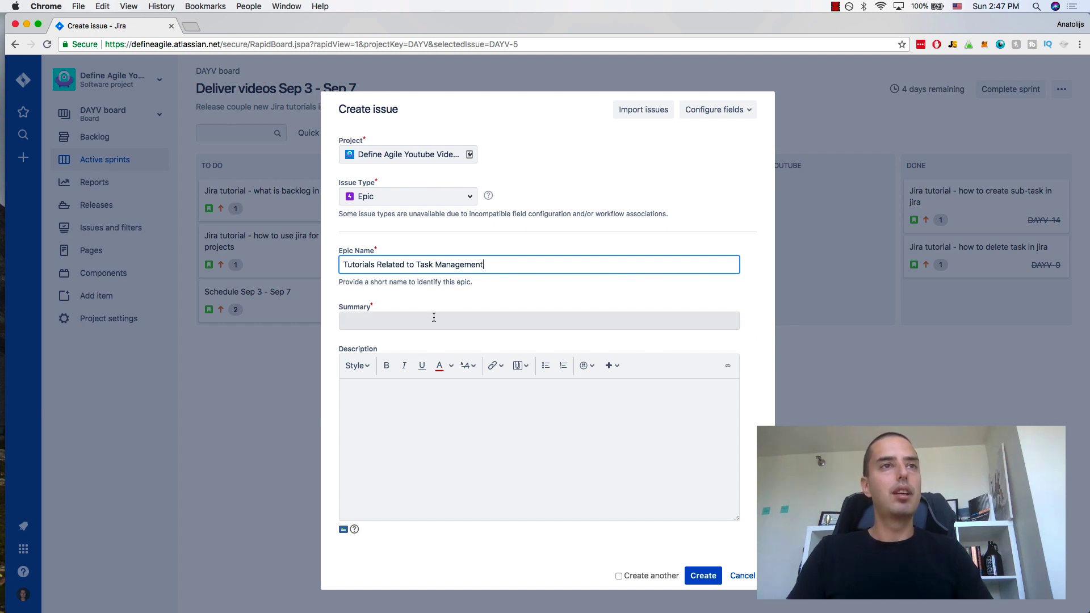
Reuse the epic name 'Tutorials Related to Task Management' as the summary, add a grouping description, and create it as DAYV-40
click(494, 263)
triple_click(493, 263)
key(ctrl+c)
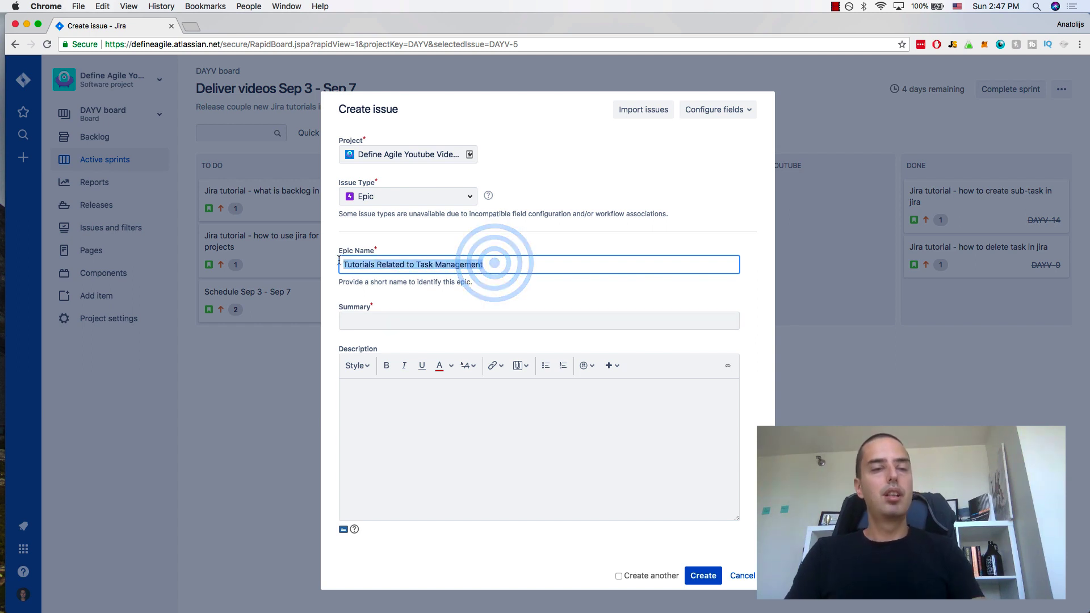
click(377, 319)
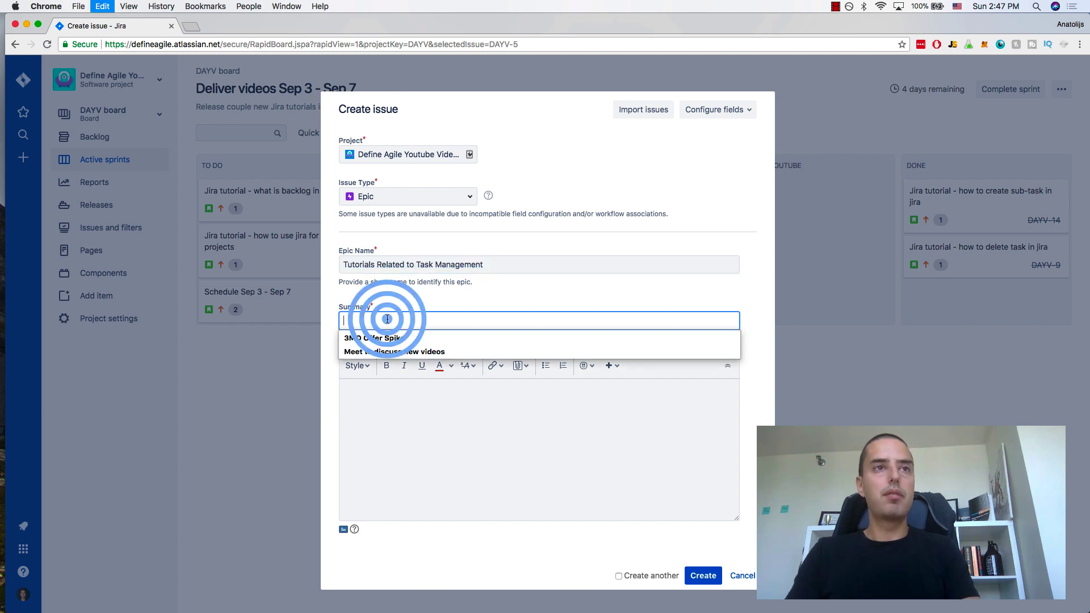
key(ctrl+v)
click(405, 429)
text(Her)
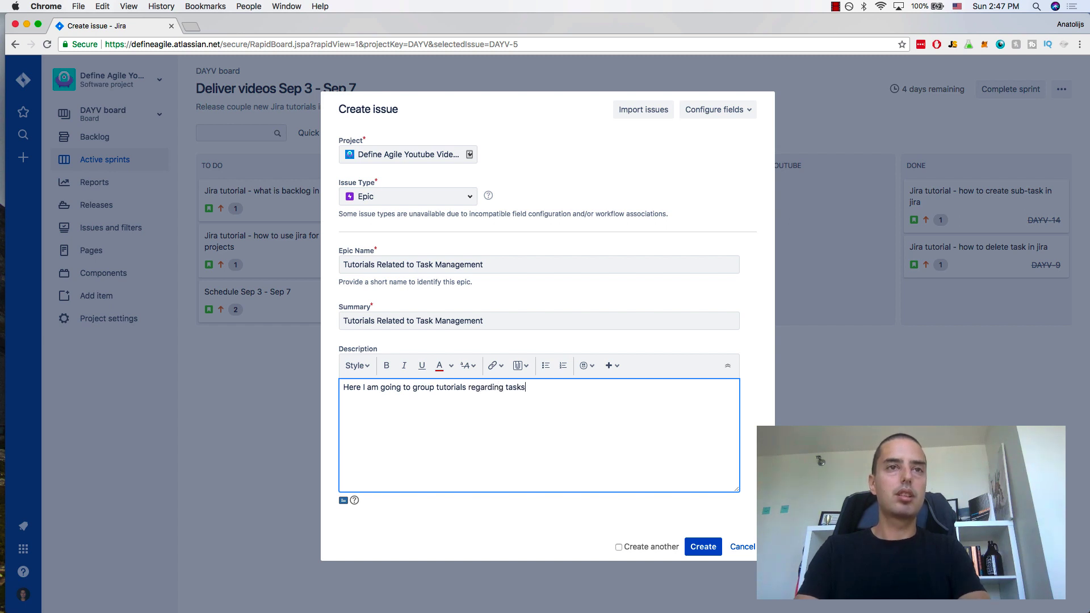
text(.)
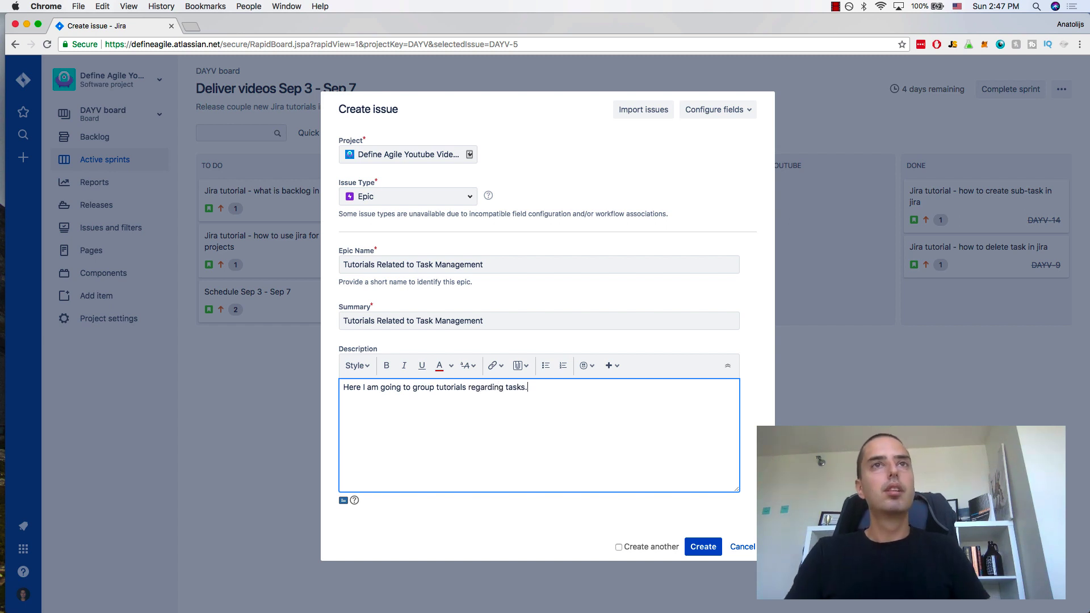
click(707, 547)
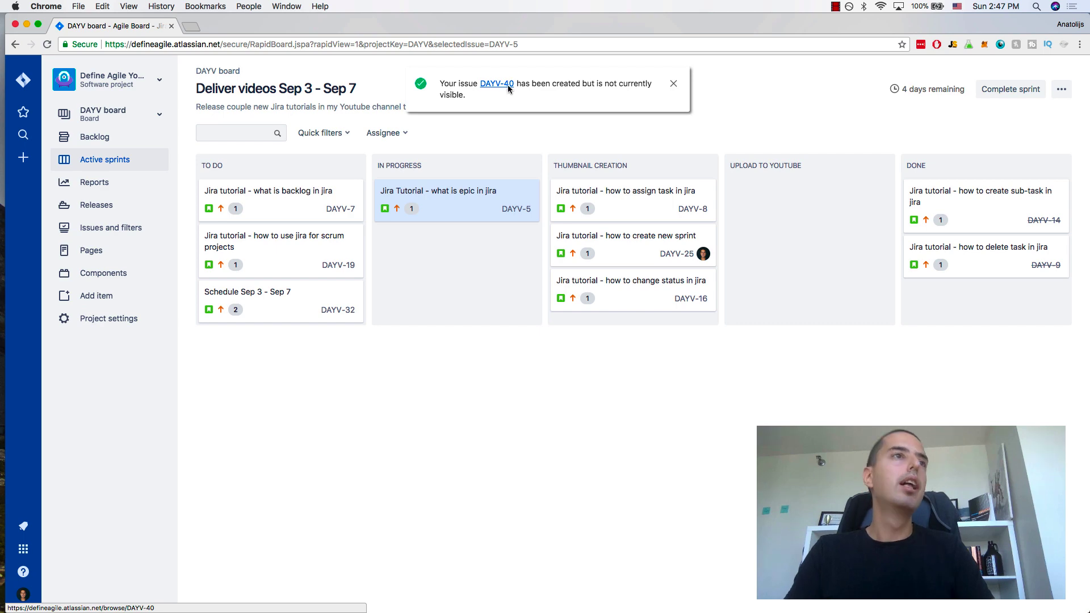
Show the project backlog and find every story title containing 'task' with a page search
click(115, 141)
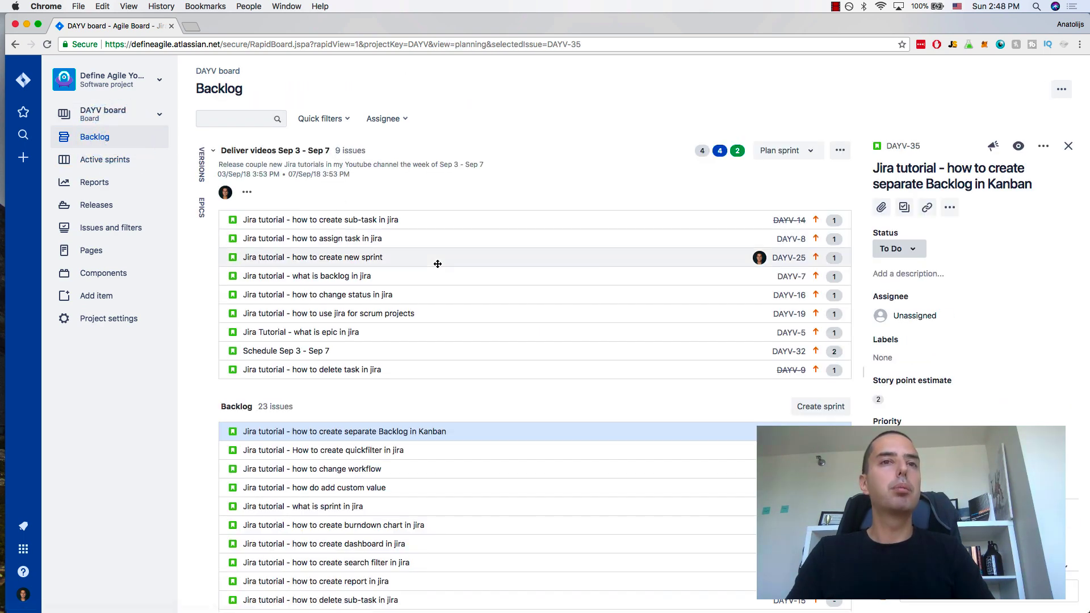
scroll(436, 264, down, 2)
scroll(437, 265, down, 2)
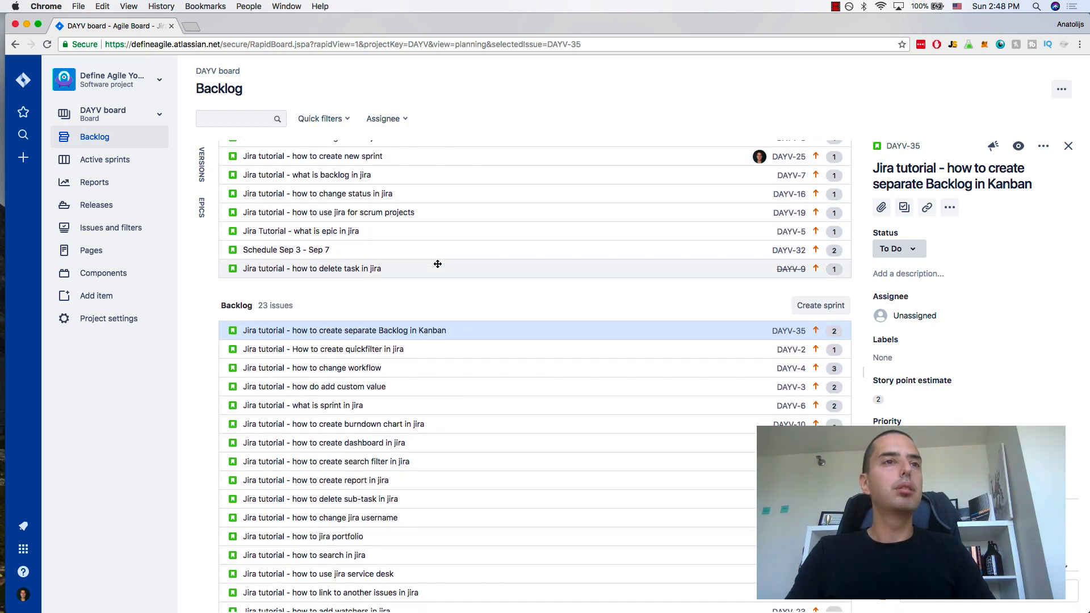
scroll(436, 263, down, 5)
scroll(436, 264, down, 1)
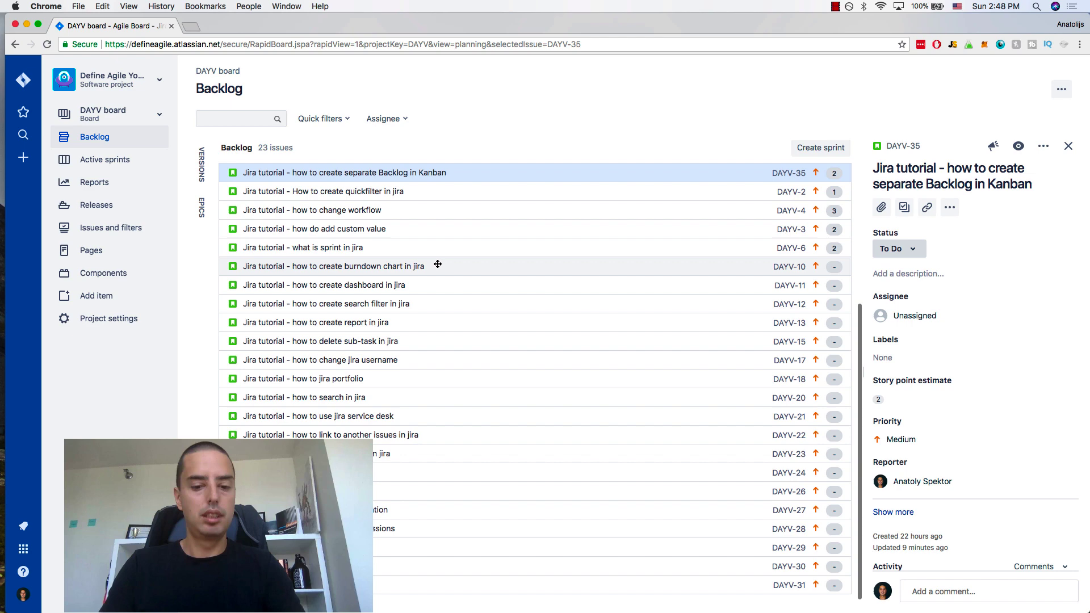
key(super+f)
text(task)
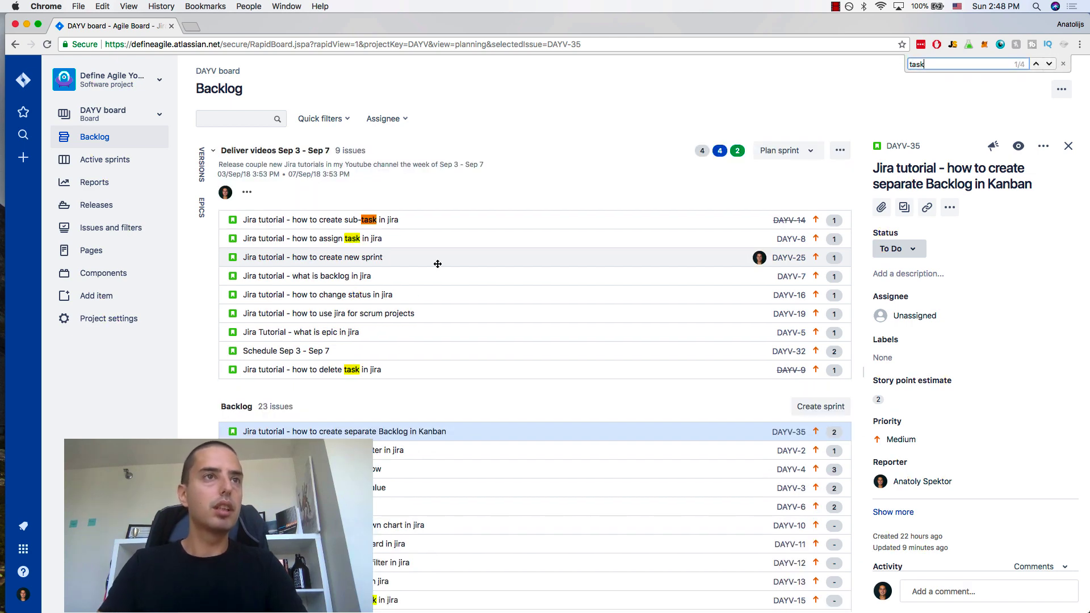
Set DAYV-14's Epic Link to 'Tutorials Related to Task Management' from its own issue page
click(329, 223)
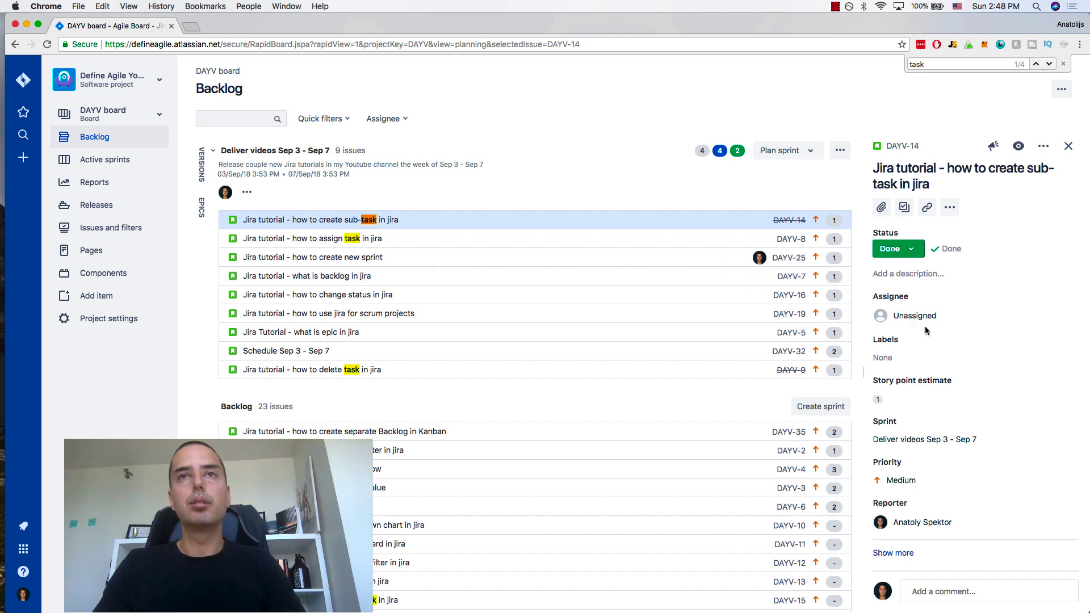
click(901, 146)
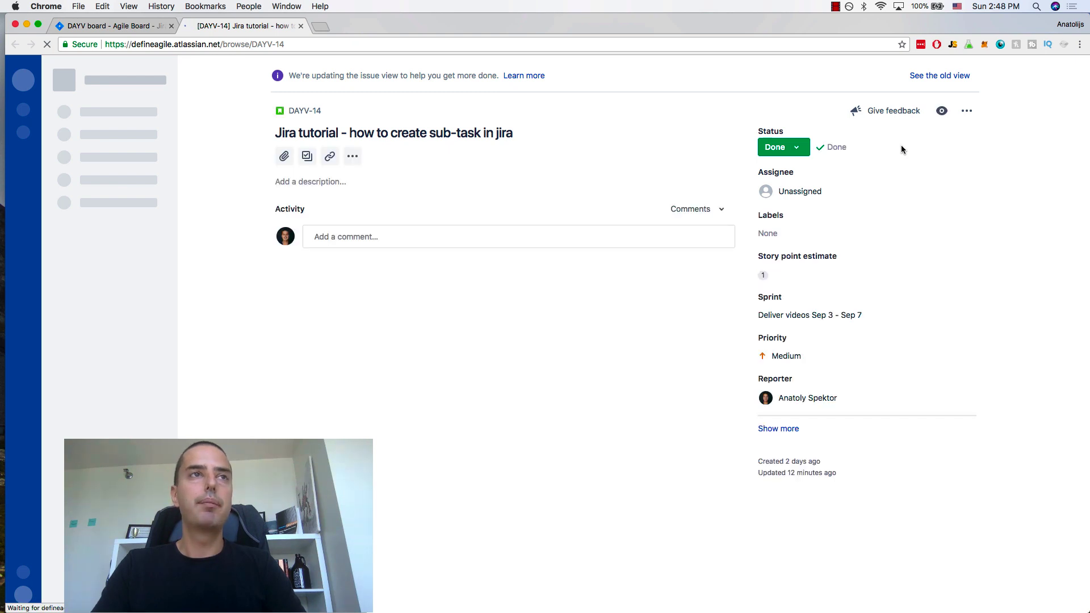
click(784, 430)
scroll(785, 430, down, 1)
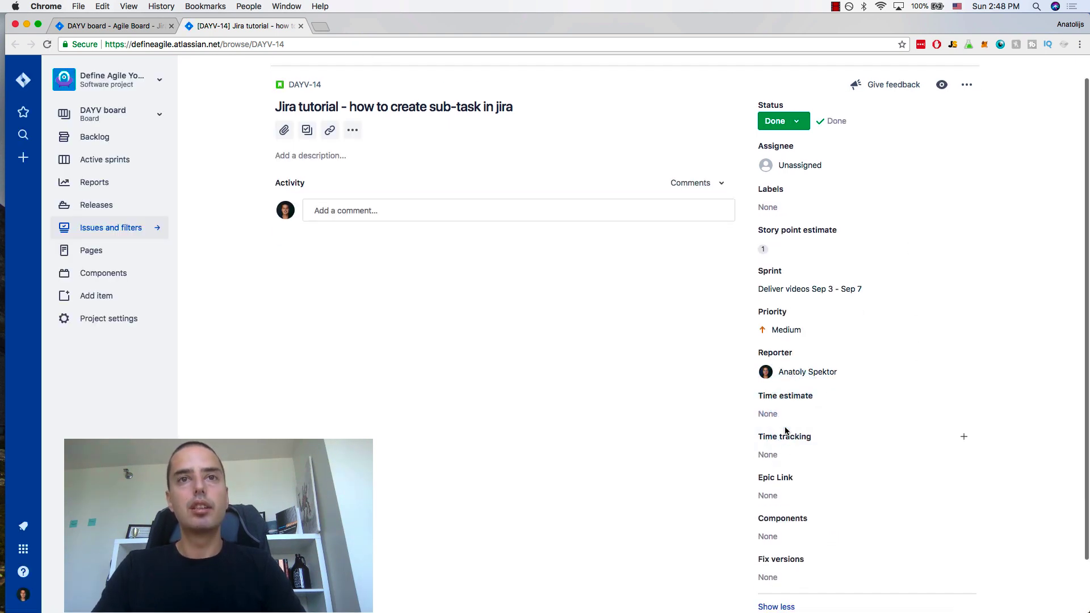
click(771, 495)
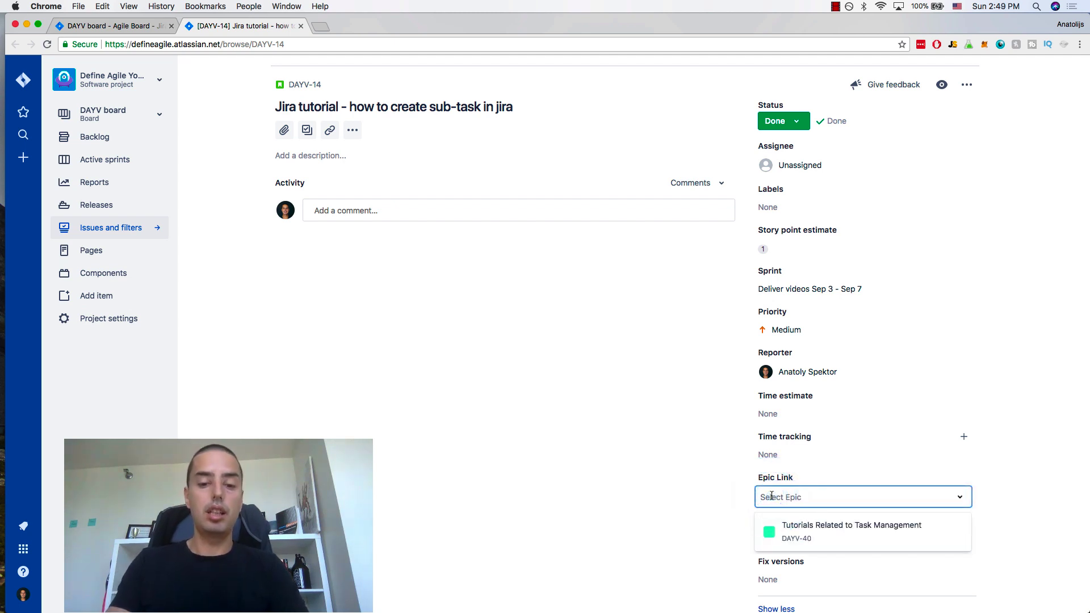
text(Tutori)
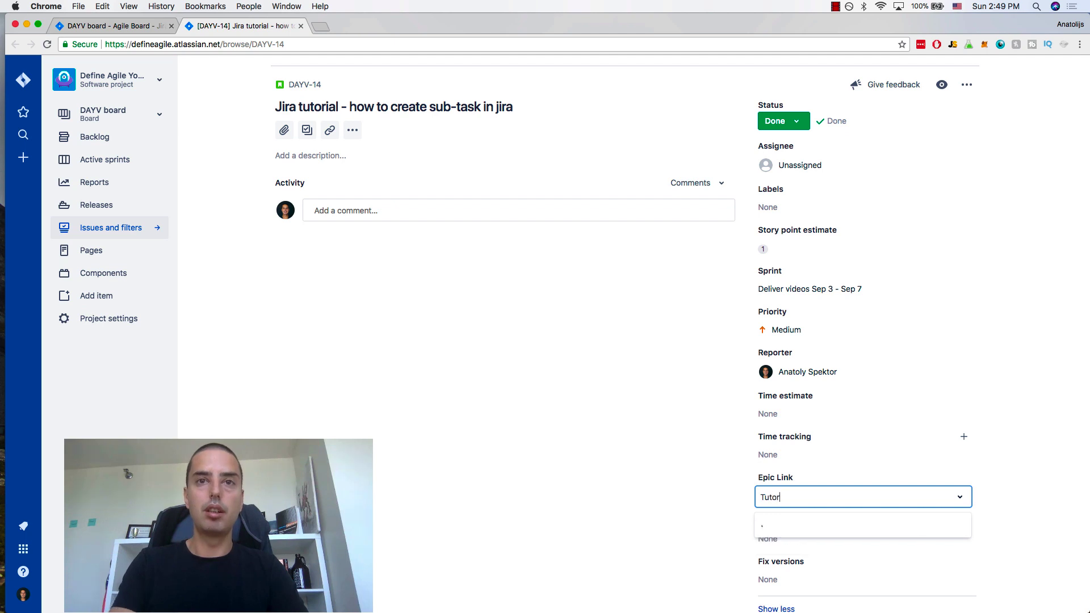
text(als)
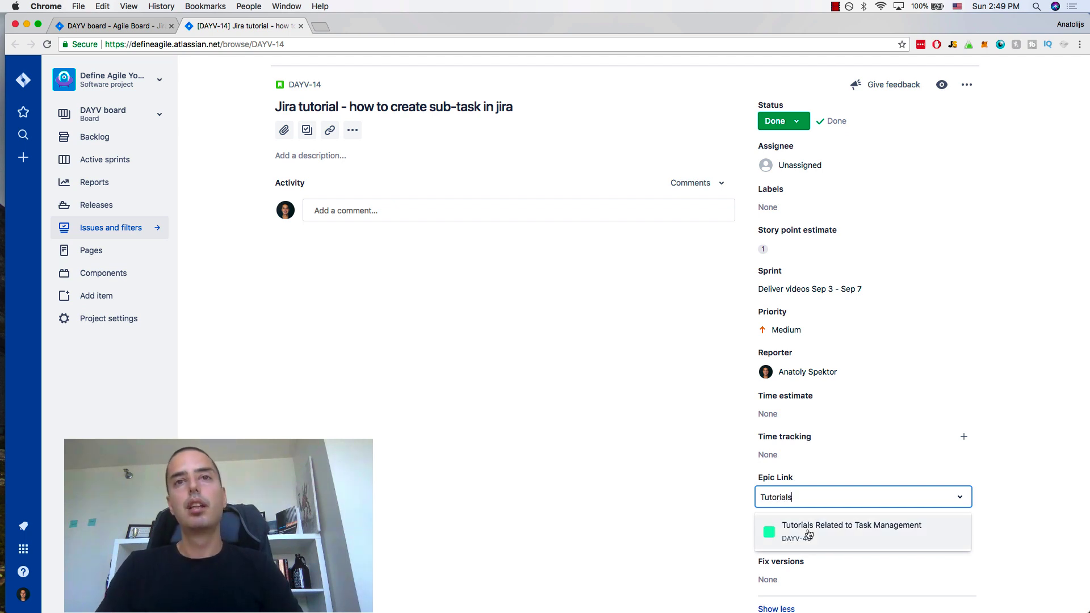
click(812, 533)
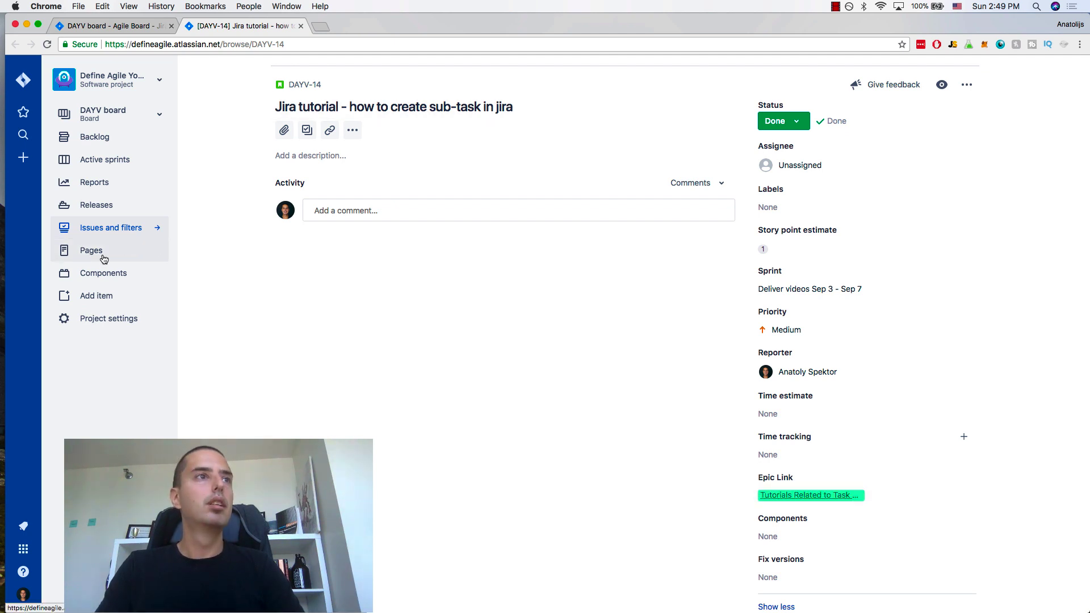
From the backlog, link the assign task story DAYV-8 to the Tutorials Related to Task Management epic
click(99, 151)
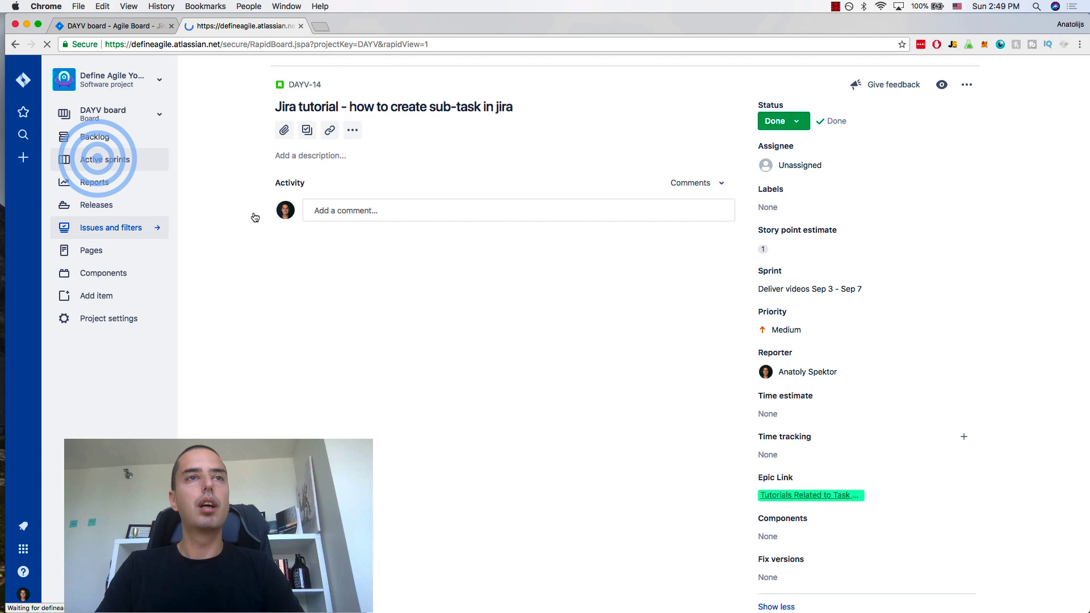
click(331, 239)
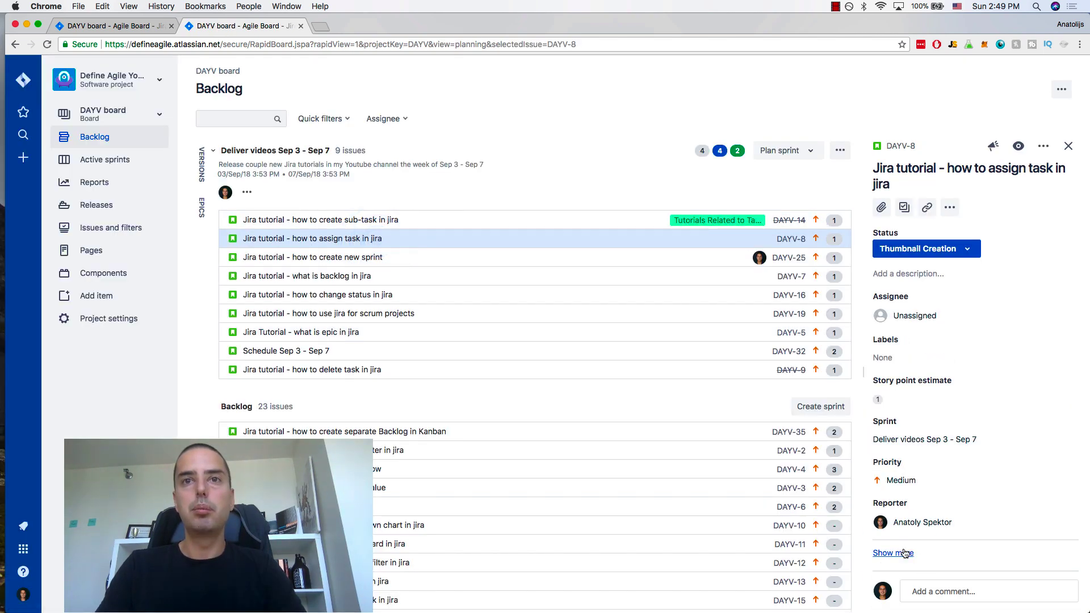
click(900, 552)
scroll(904, 440, down, 1)
scroll(905, 440, down, 2)
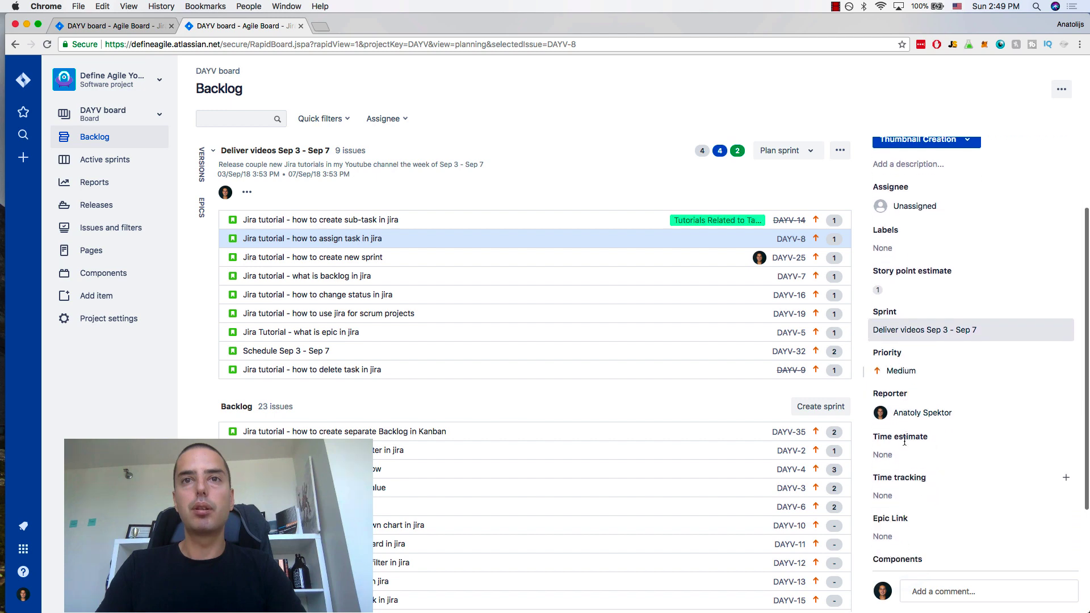
scroll(899, 441, down, 2)
scroll(890, 443, down, 1)
click(886, 444)
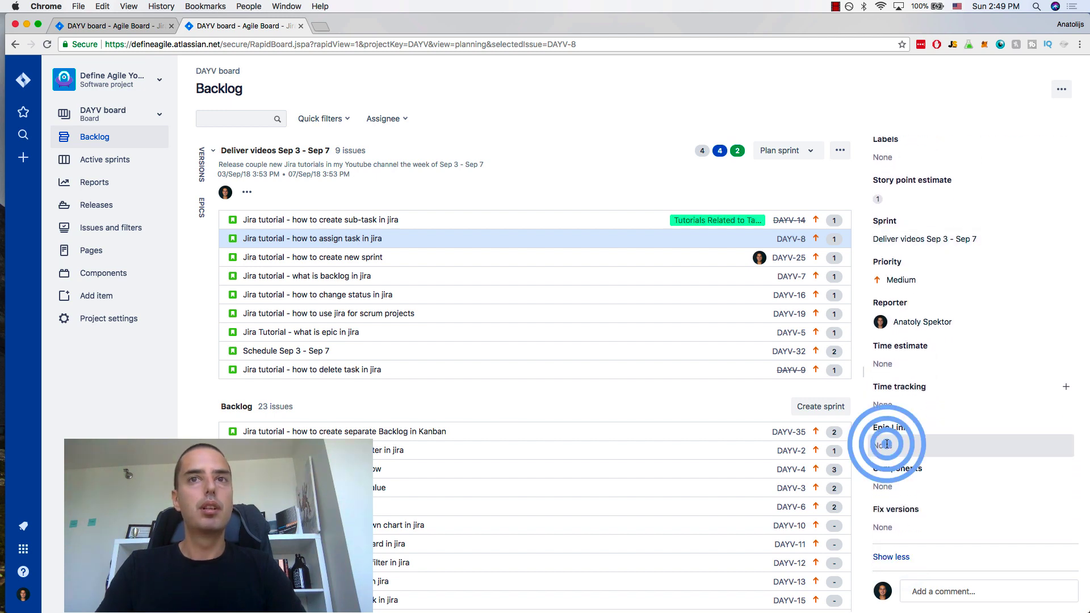
click(930, 478)
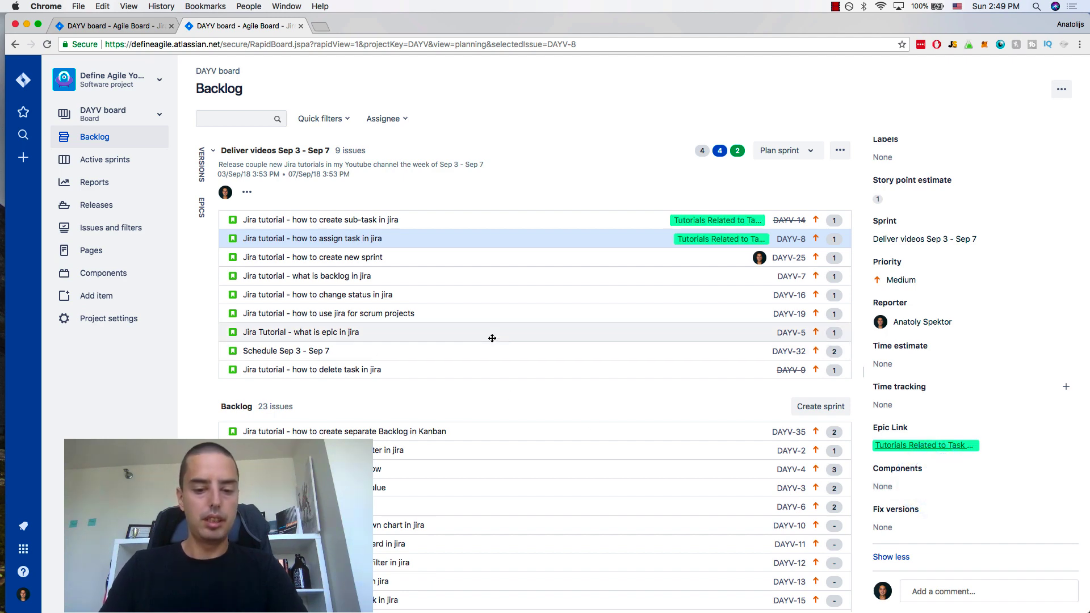
Find the delete task story DAYV-9 and link it to the same epic
key(super+f)
text(task)
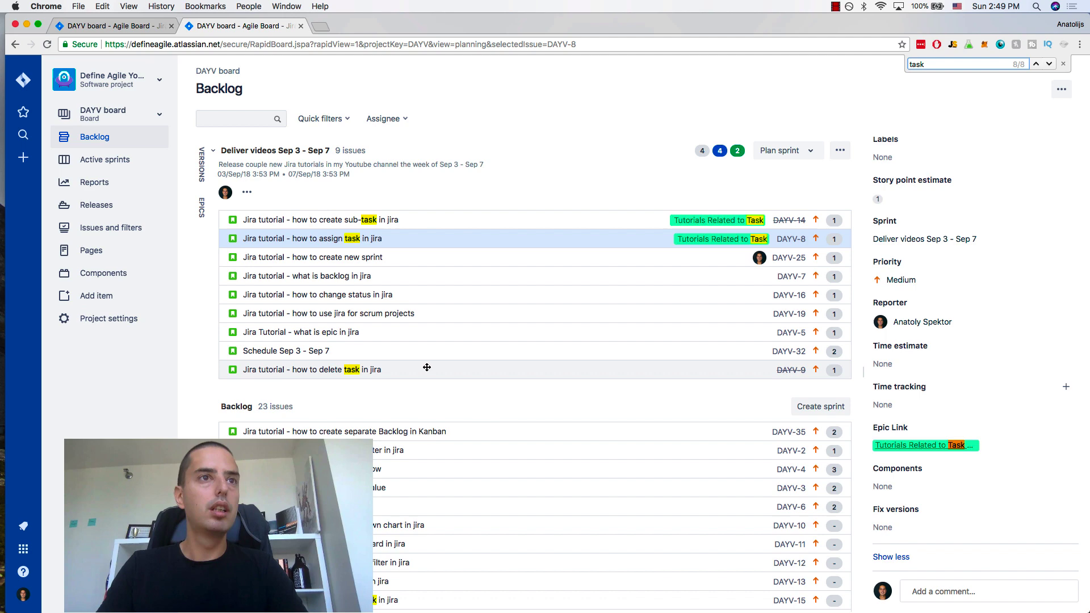
click(424, 368)
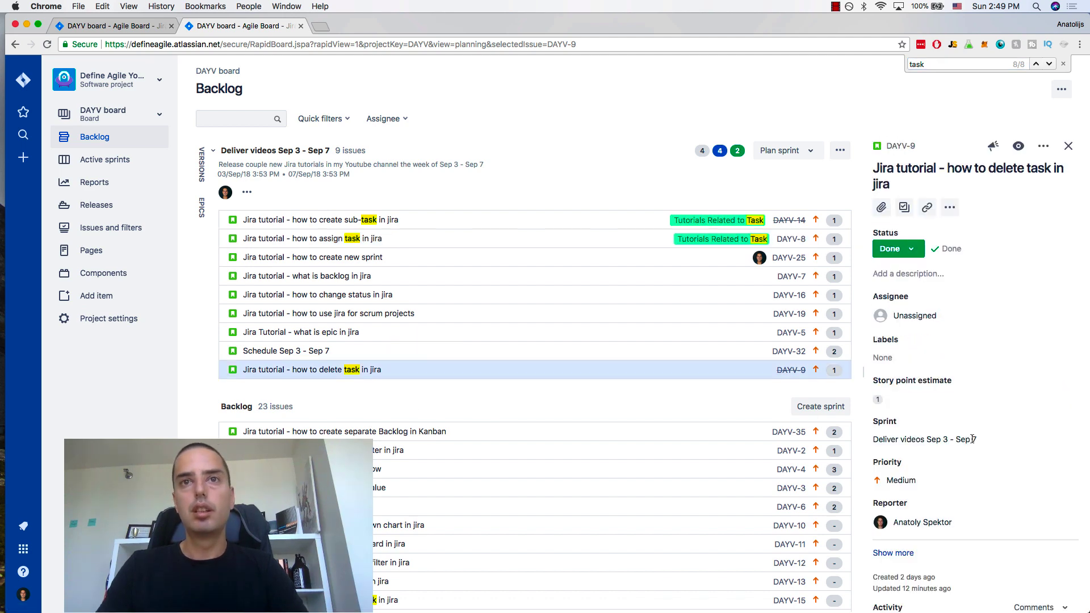
scroll(959, 484, down, 2)
click(892, 512)
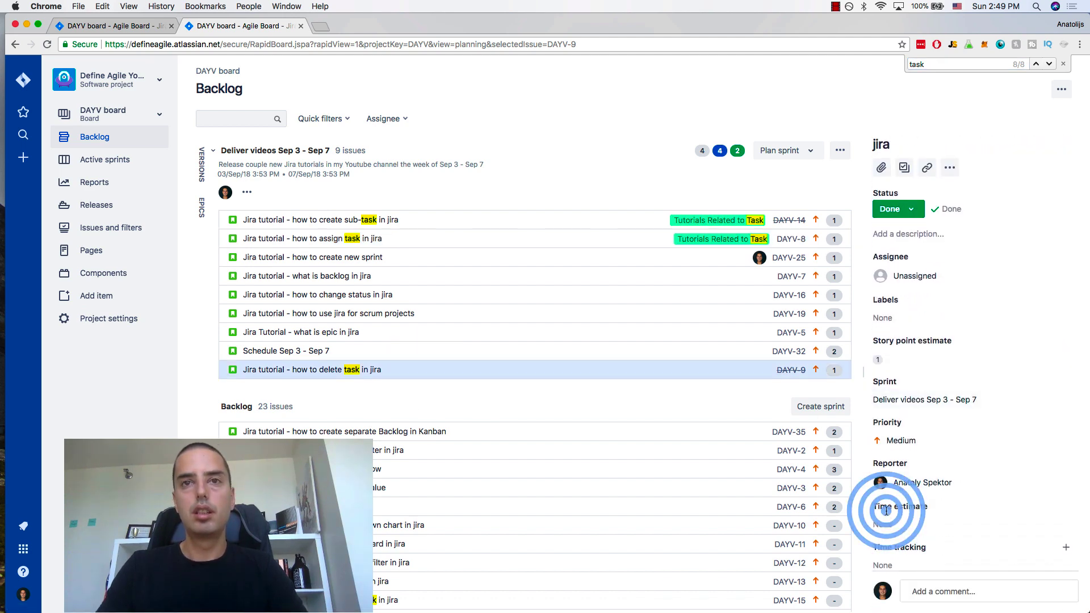
scroll(886, 514, down, 2)
scroll(887, 514, down, 2)
click(885, 478)
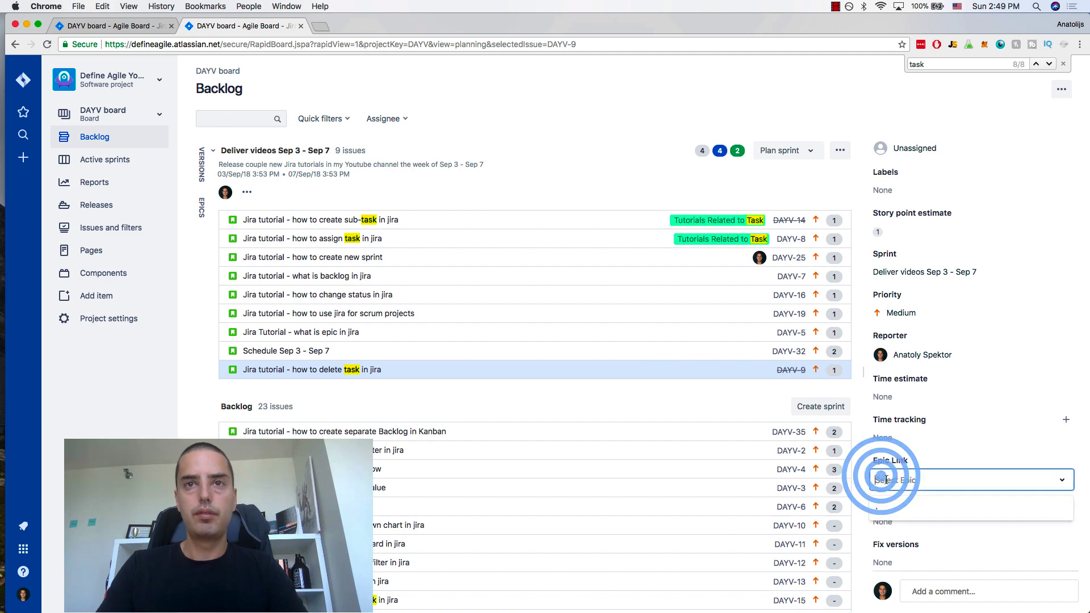
click(908, 508)
scroll(526, 494, down, 3)
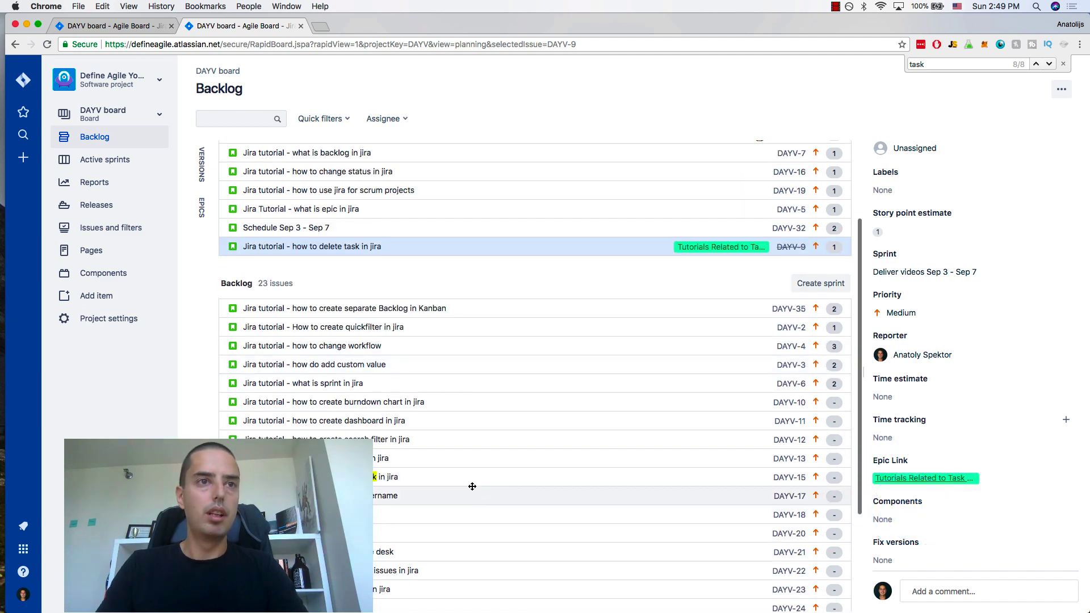
Link the delete sub-task story DAYV-15 to the Tutorials Related to Task Management epic as well
click(471, 483)
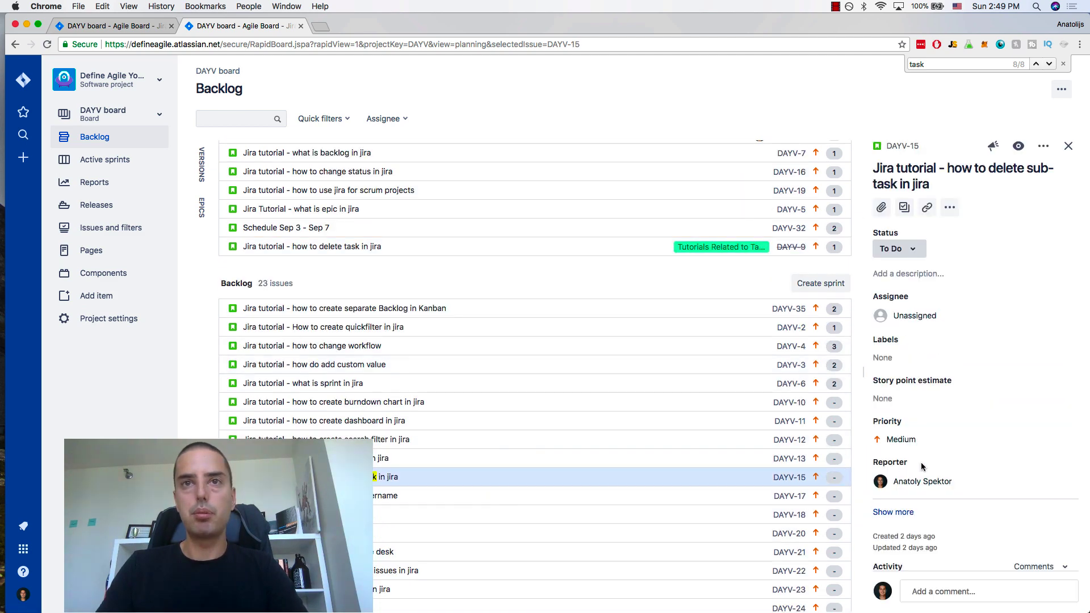
click(893, 513)
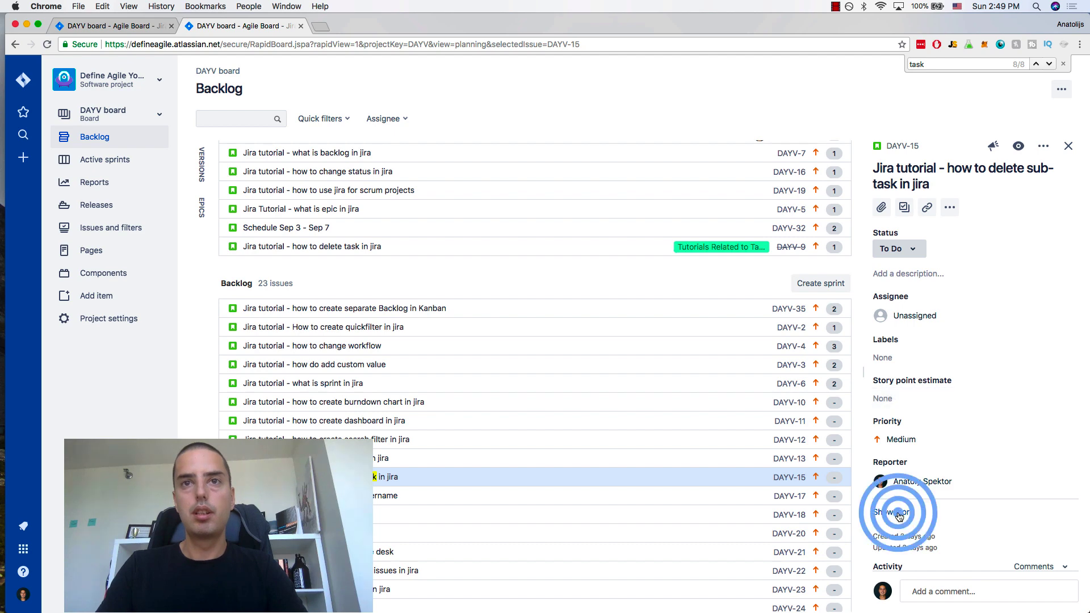
click(890, 530)
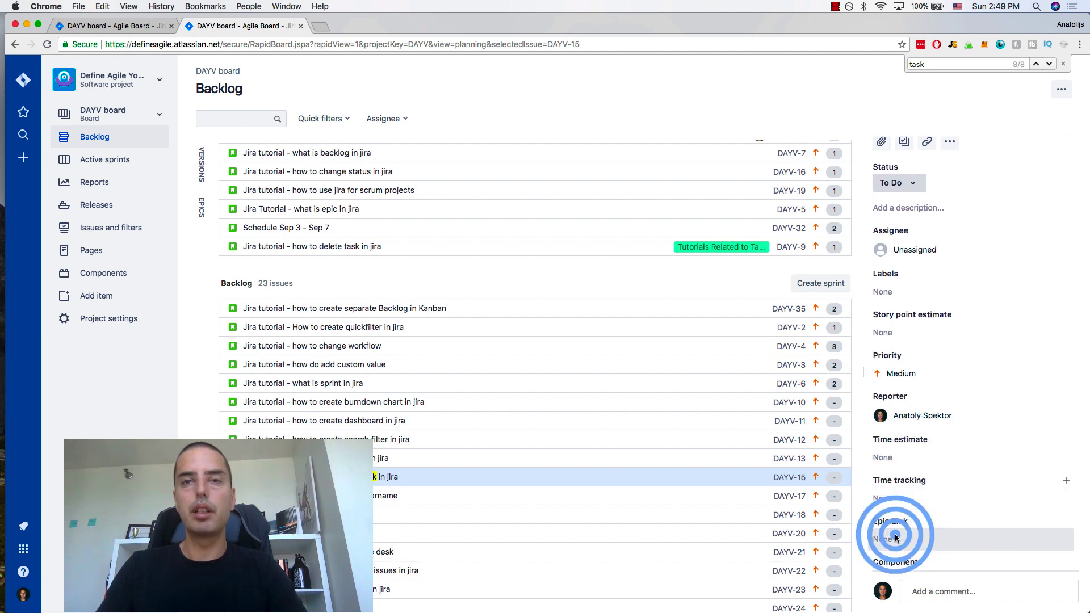
click(893, 534)
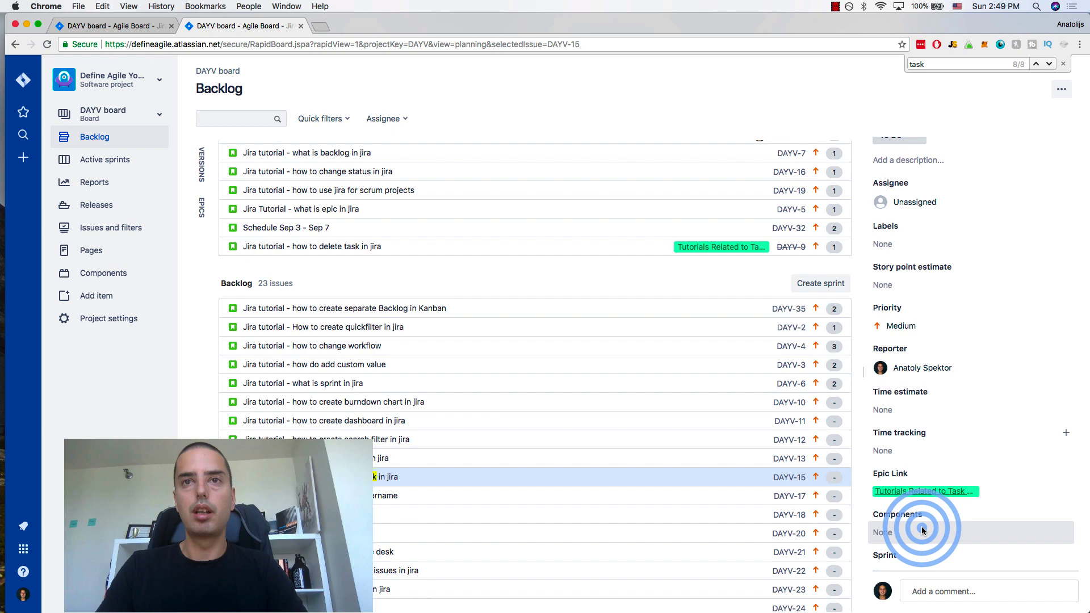
scroll(489, 296, up, 3)
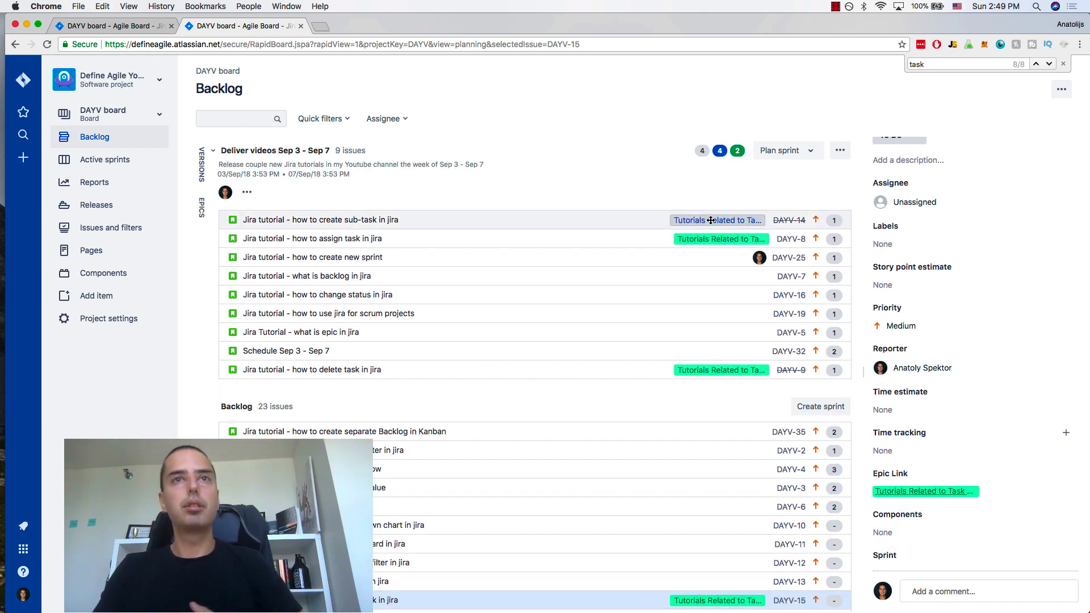
scroll(729, 338, down, 2)
scroll(729, 267, up, 2)
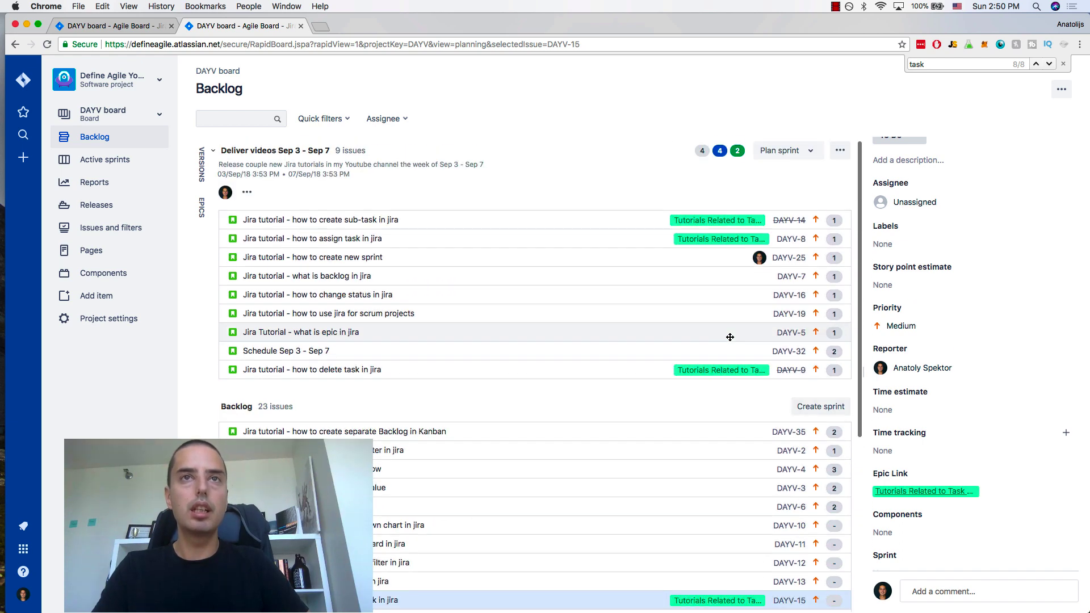
From DAYV-14's details, go to the Tutorials Related to Task Management epic page listing its four stories
click(719, 222)
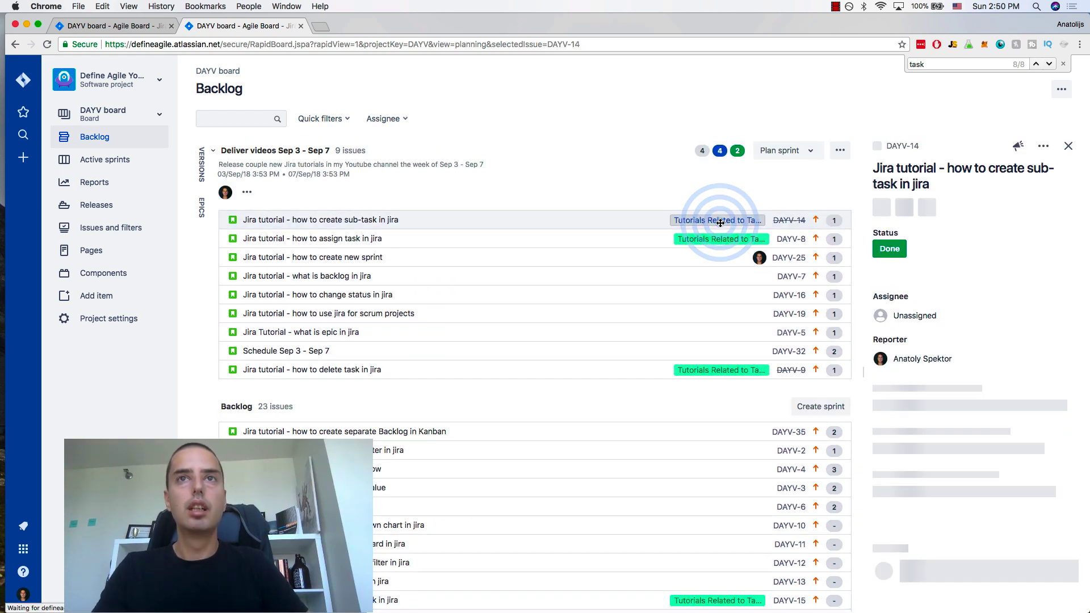
click(939, 440)
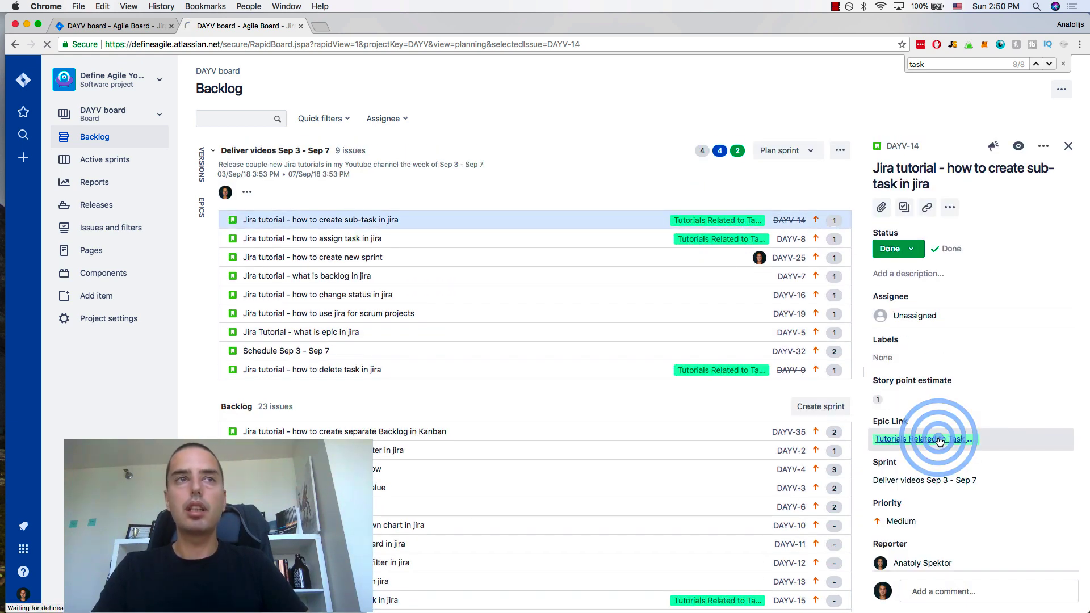